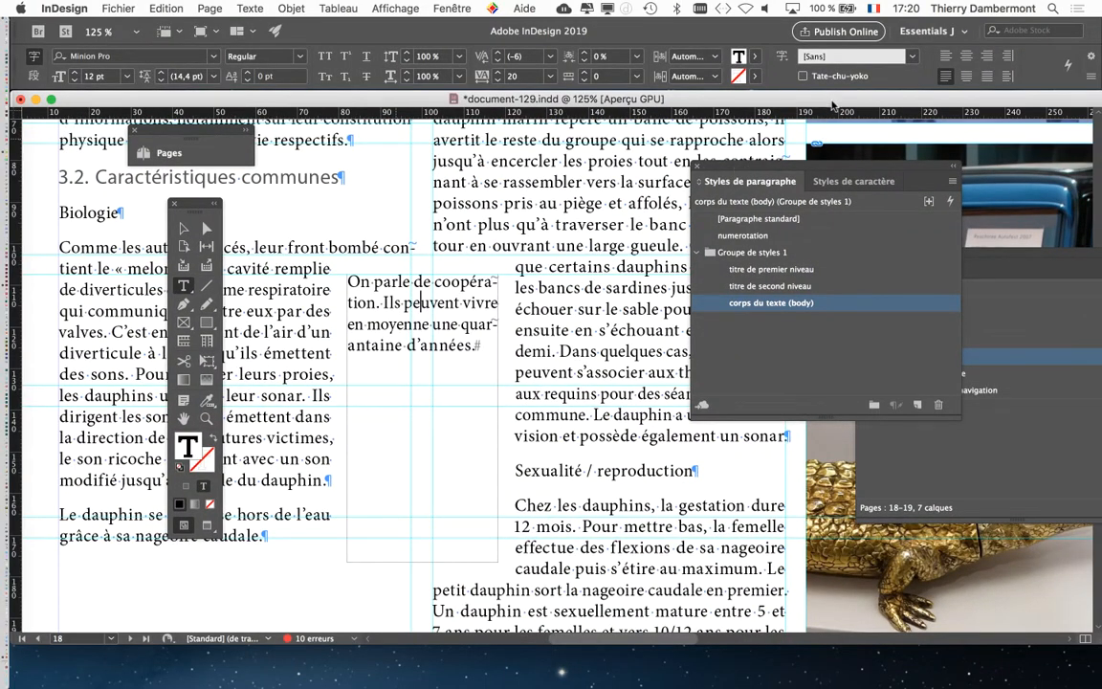
Display the Character and Paragraph panels and arrange them with the Paragraph Styles panel, clear of the narrow text frame
drag(741, 169, 841, 146)
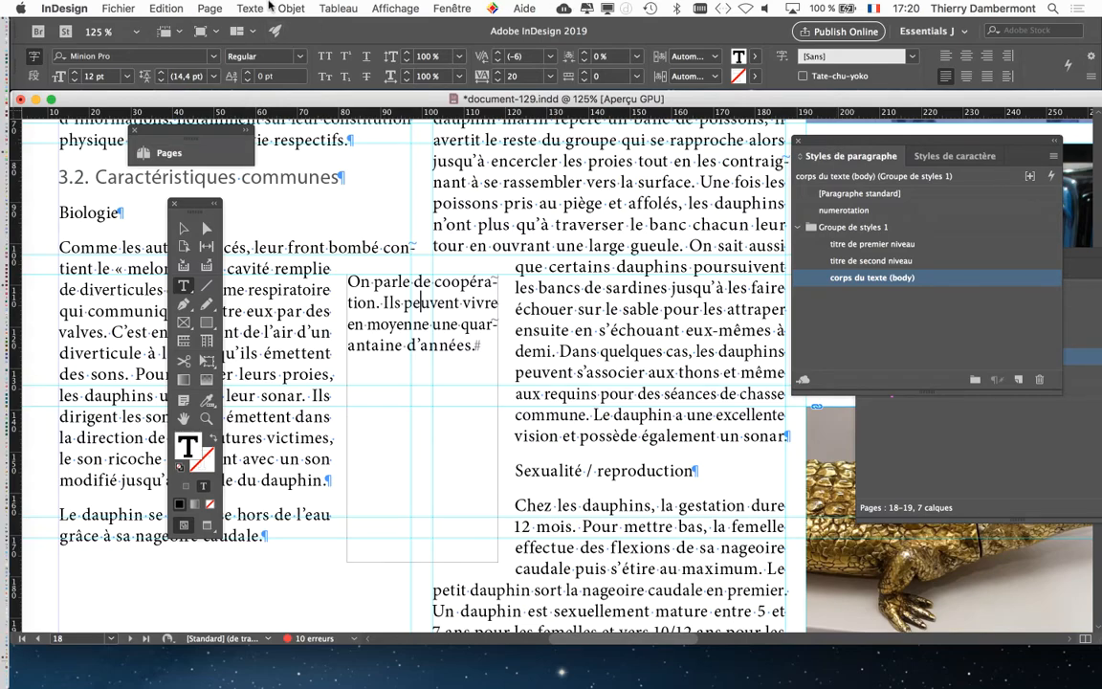
click(260, 8)
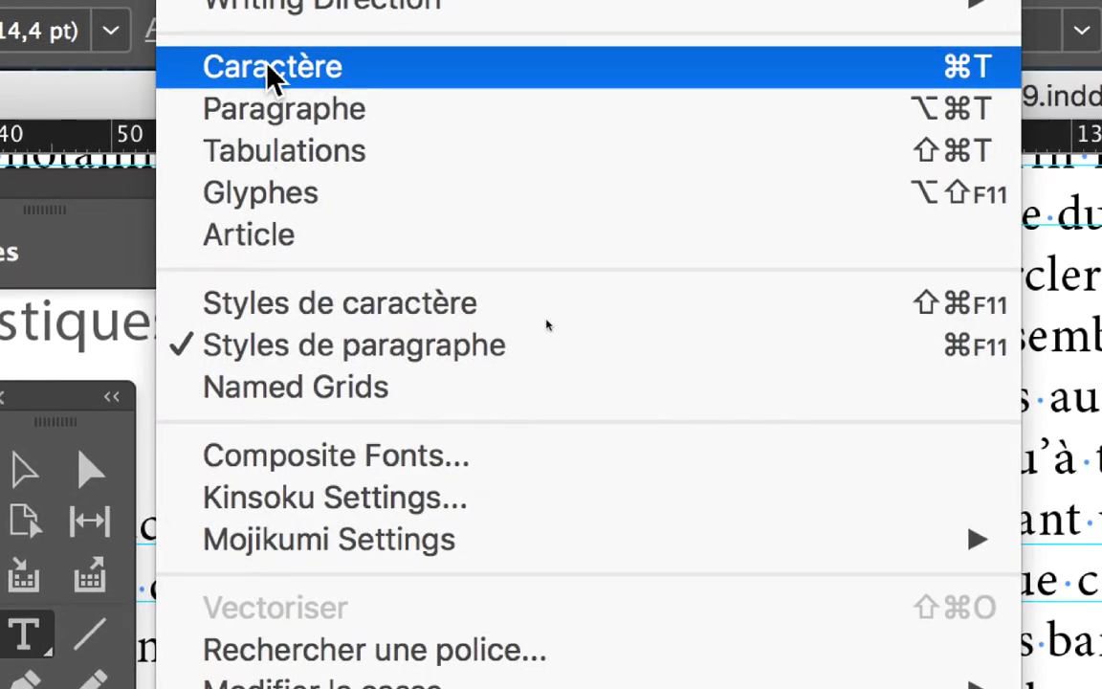
click(268, 68)
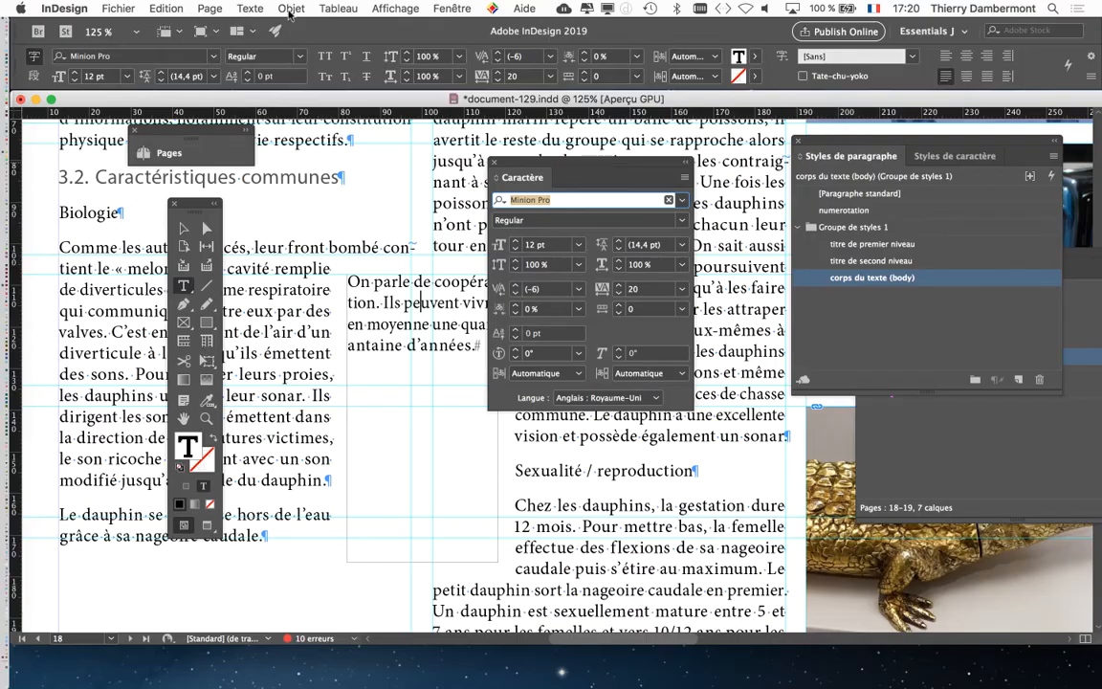
click(254, 10)
click(284, 103)
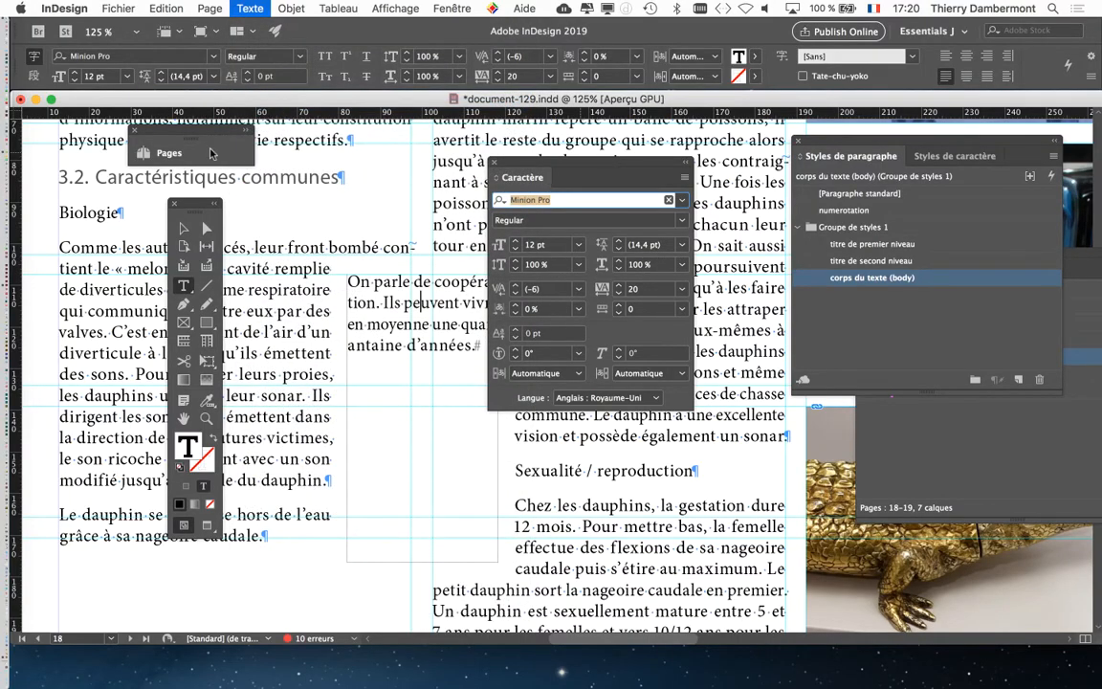
drag(212, 146, 652, 445)
drag(591, 169, 653, 172)
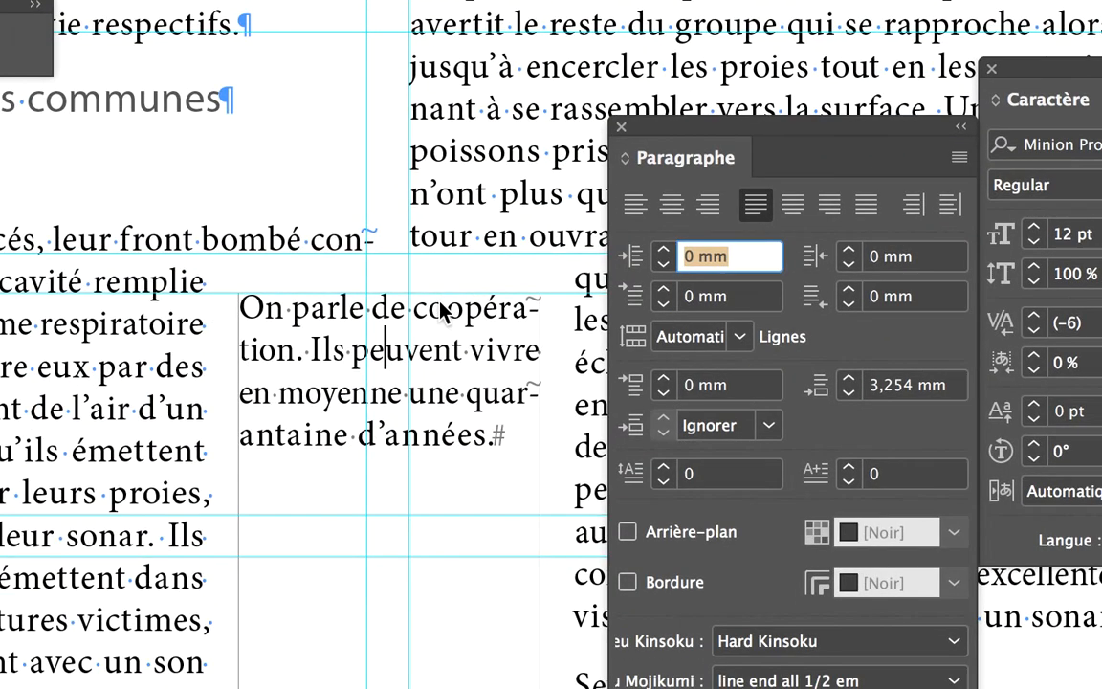
Place the text cursor in the narrow frame's text and move the Tools panel away from the Biologie column
click(453, 385)
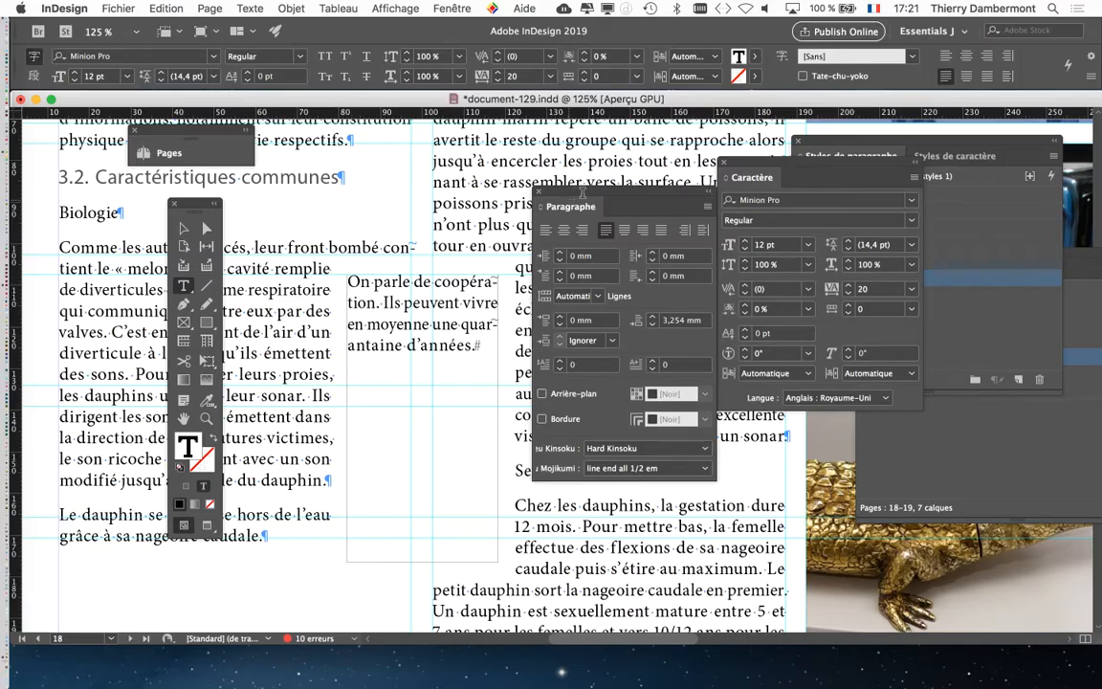
drag(182, 198, 42, 162)
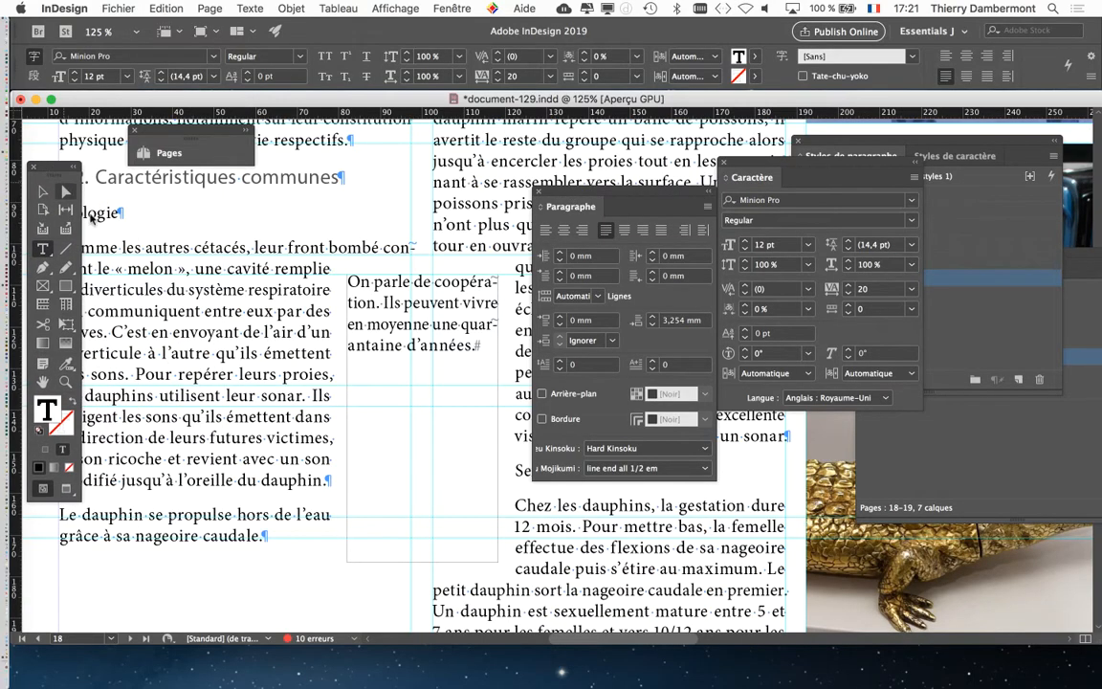
scroll(287, 293, left, 2)
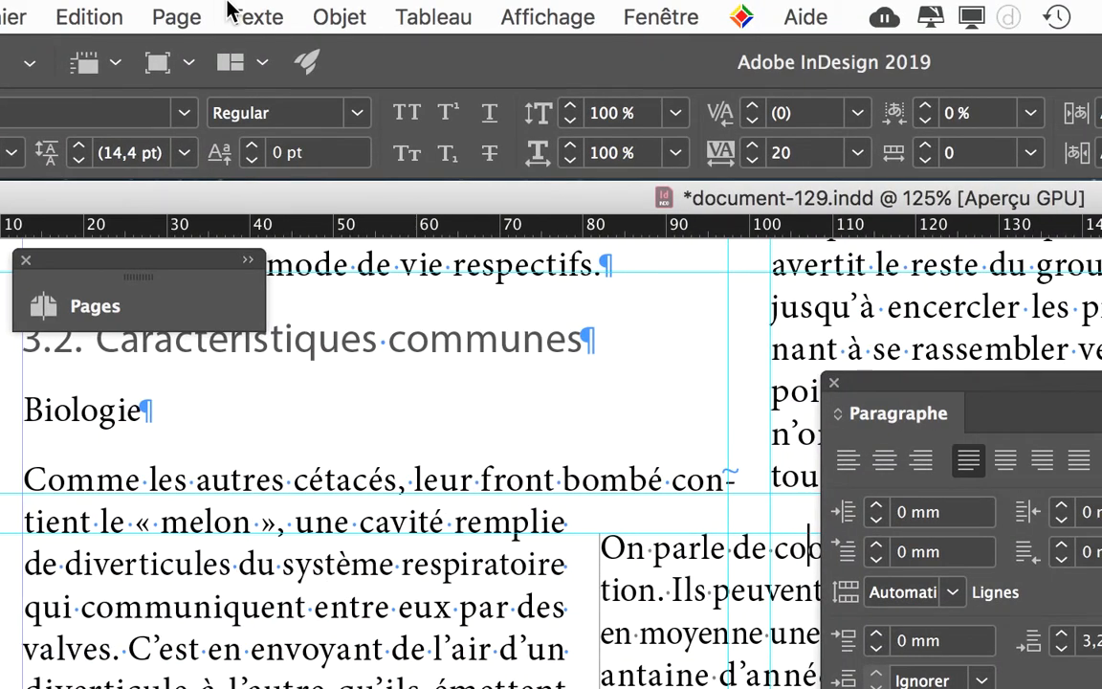
Look up the command that hides hidden characters and examine the hyphenated line ends of the narrow frame's text at 400 %
click(230, 12)
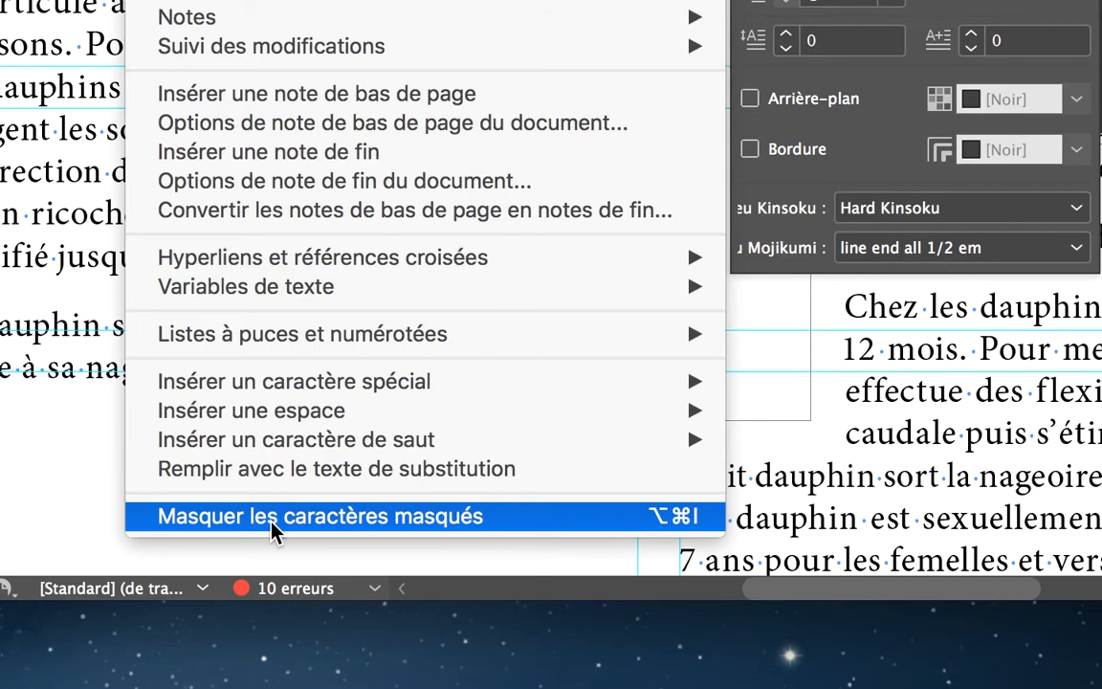
click(273, 516)
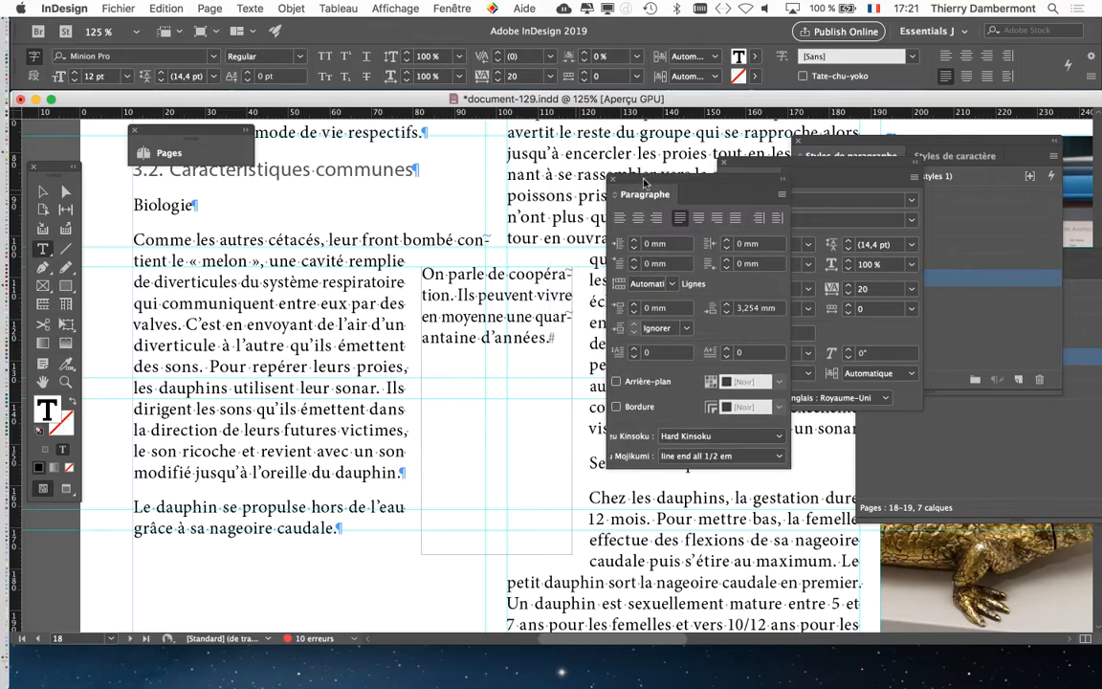
scroll(505, 298, up, 2)
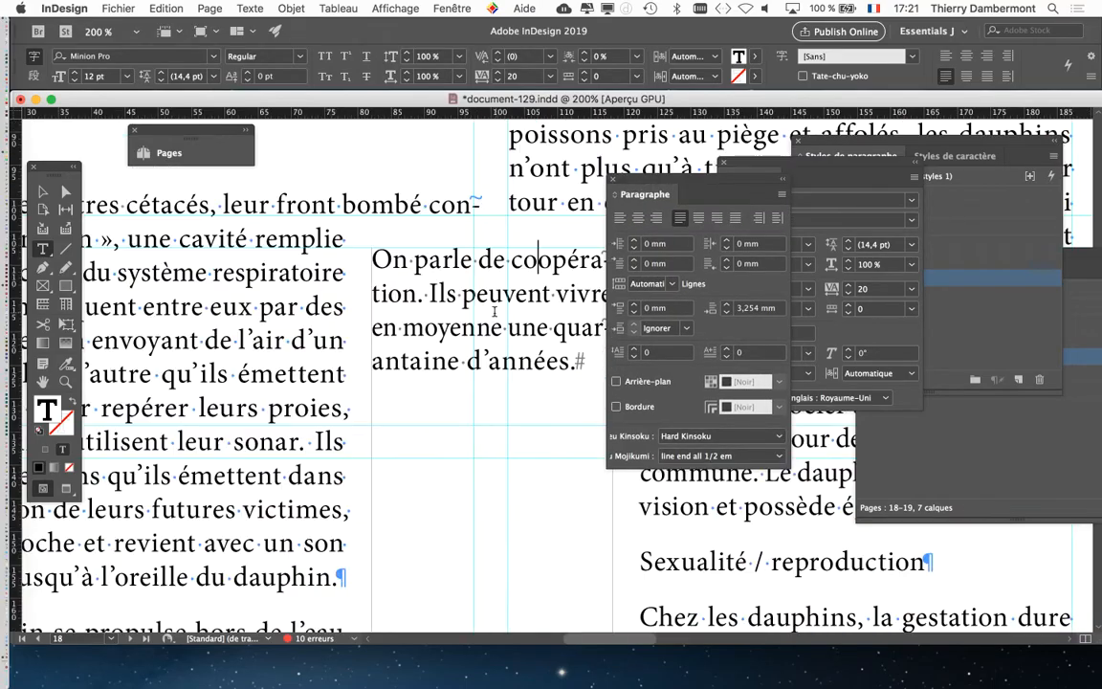
drag(494, 310, 378, 311)
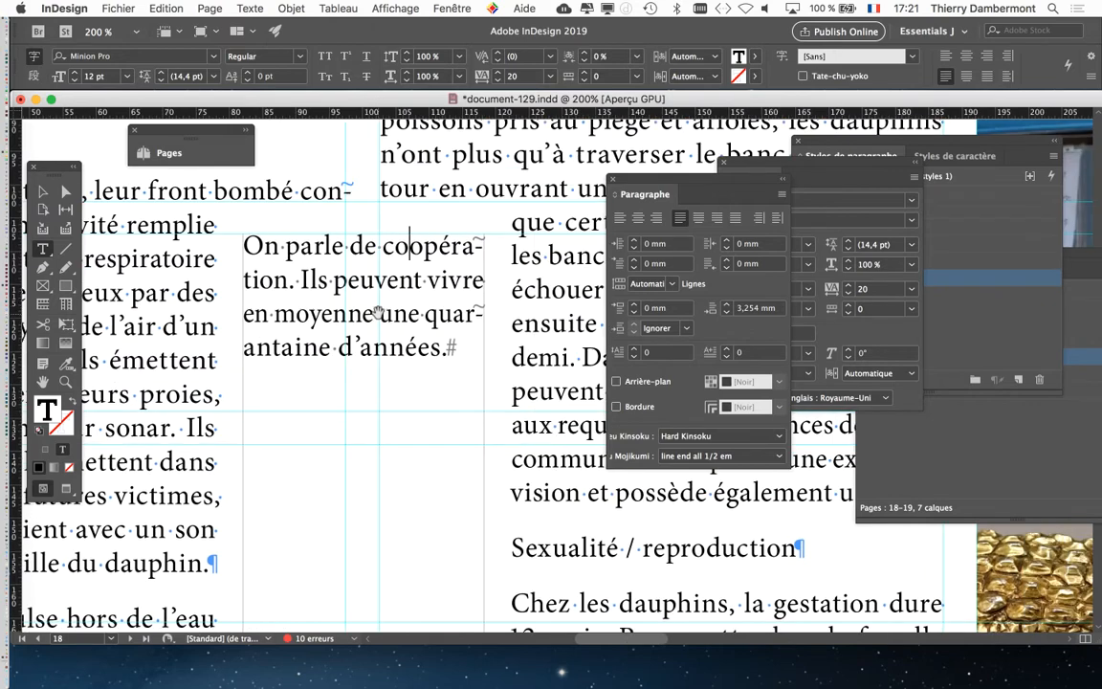
scroll(379, 311, up, 2)
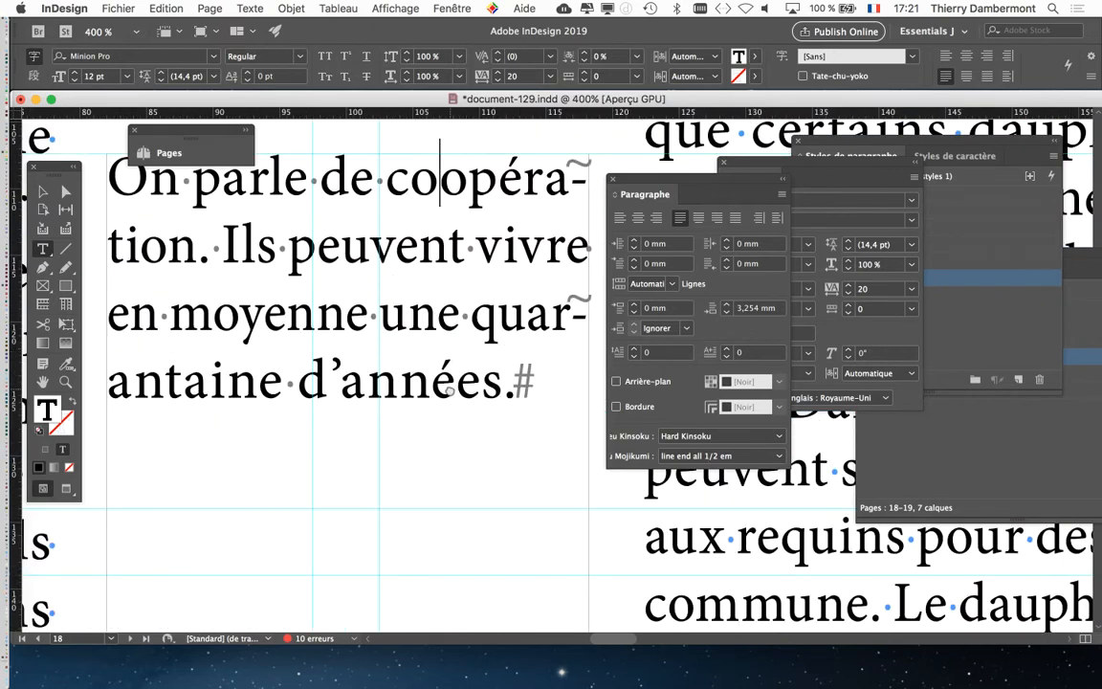
drag(449, 391, 450, 386)
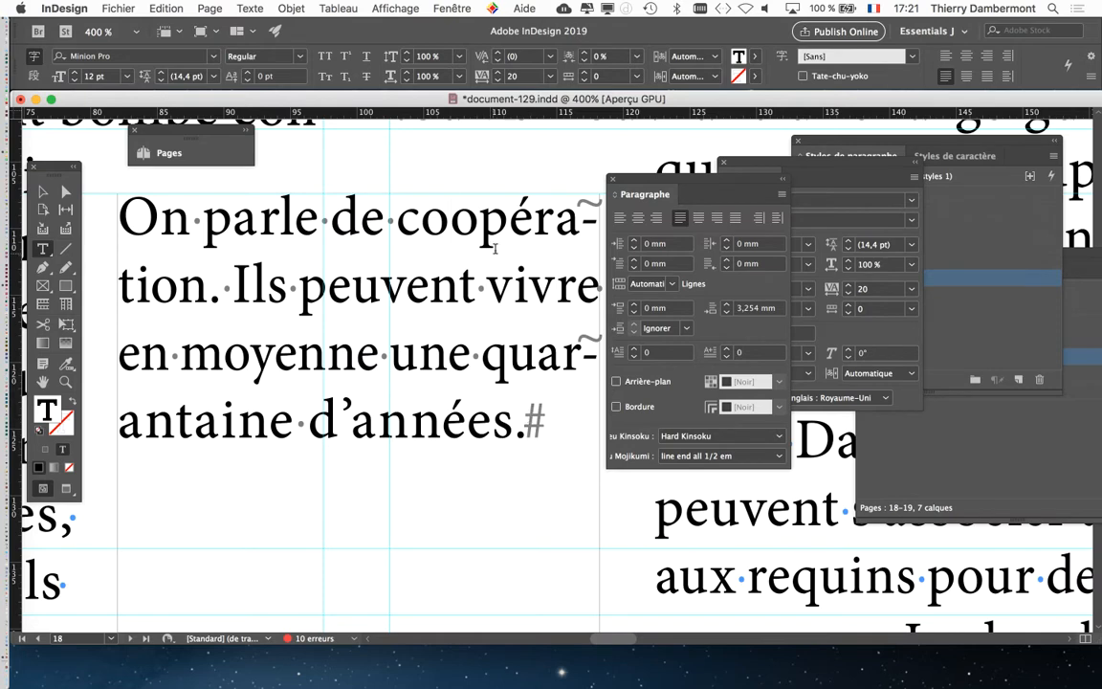
Move the Paragraph panel off the enlarged text and keep it floating separately from the Pages panel
drag(644, 185, 184, 189)
click(187, 189)
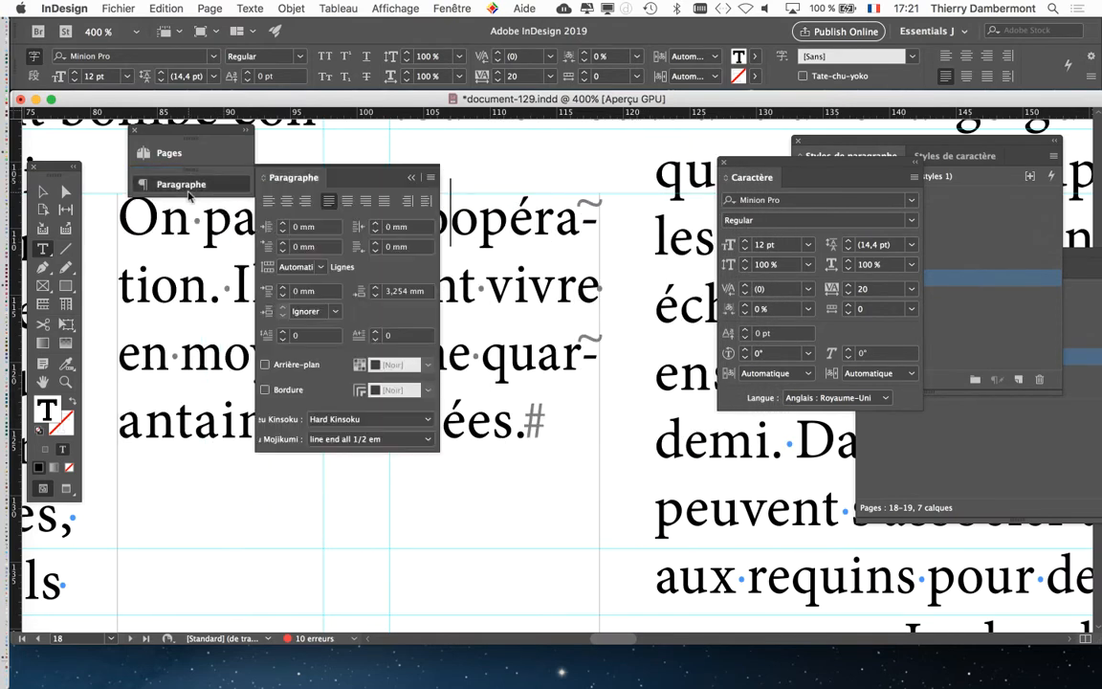
drag(288, 177, 277, 265)
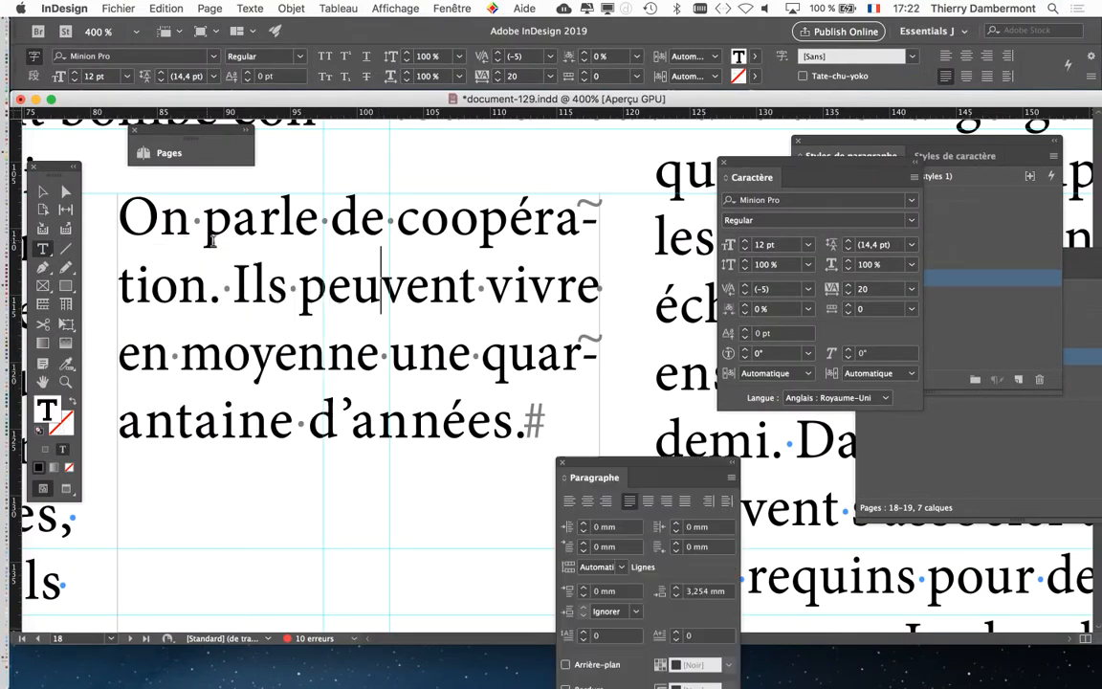
Turn off hyphenation (Césure) in the hyphenation settings for the narrow frame's paragraph beginning "On parle de coopération"
drag(120, 215, 522, 421)
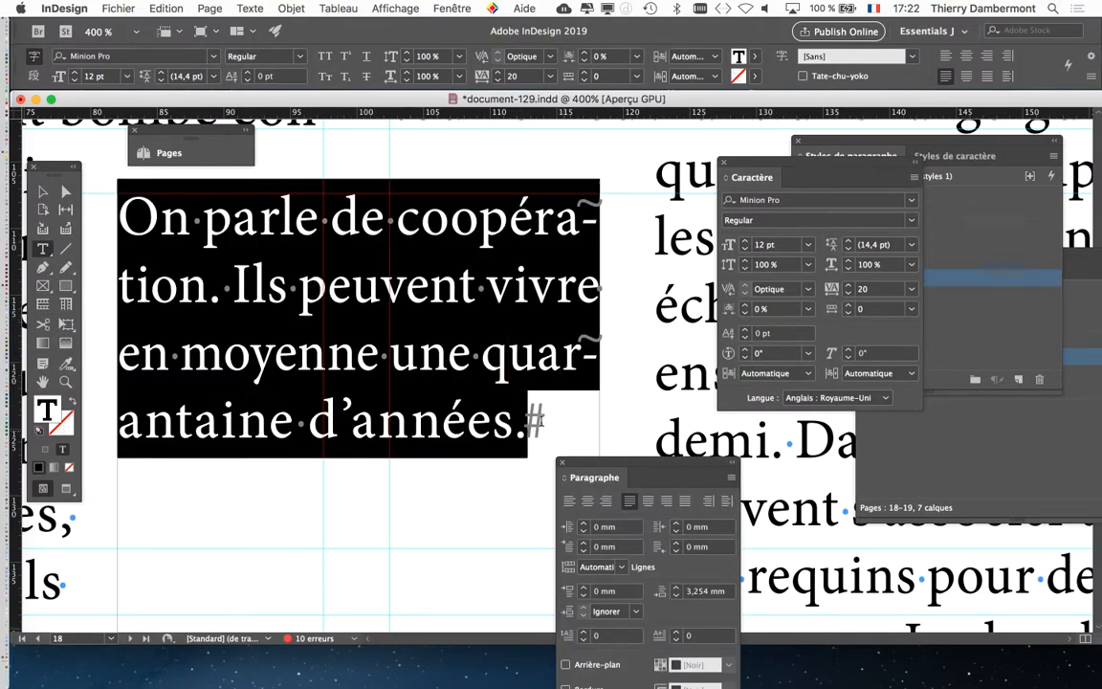
drag(121, 219, 587, 428)
click(404, 296)
click(458, 294)
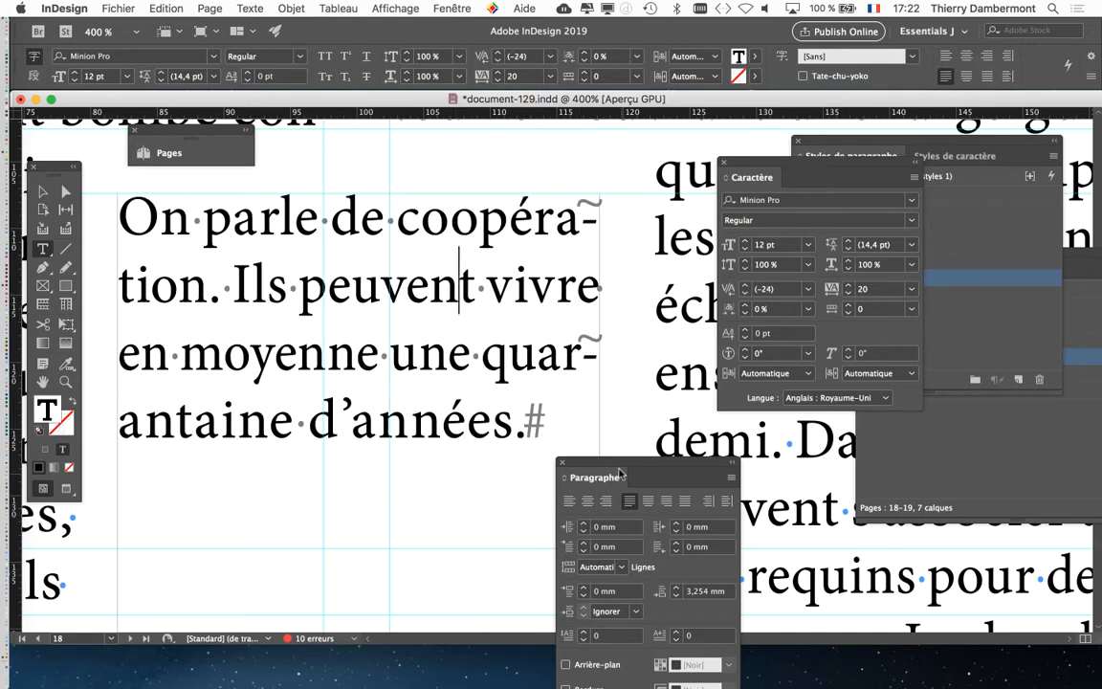
drag(604, 460, 202, 202)
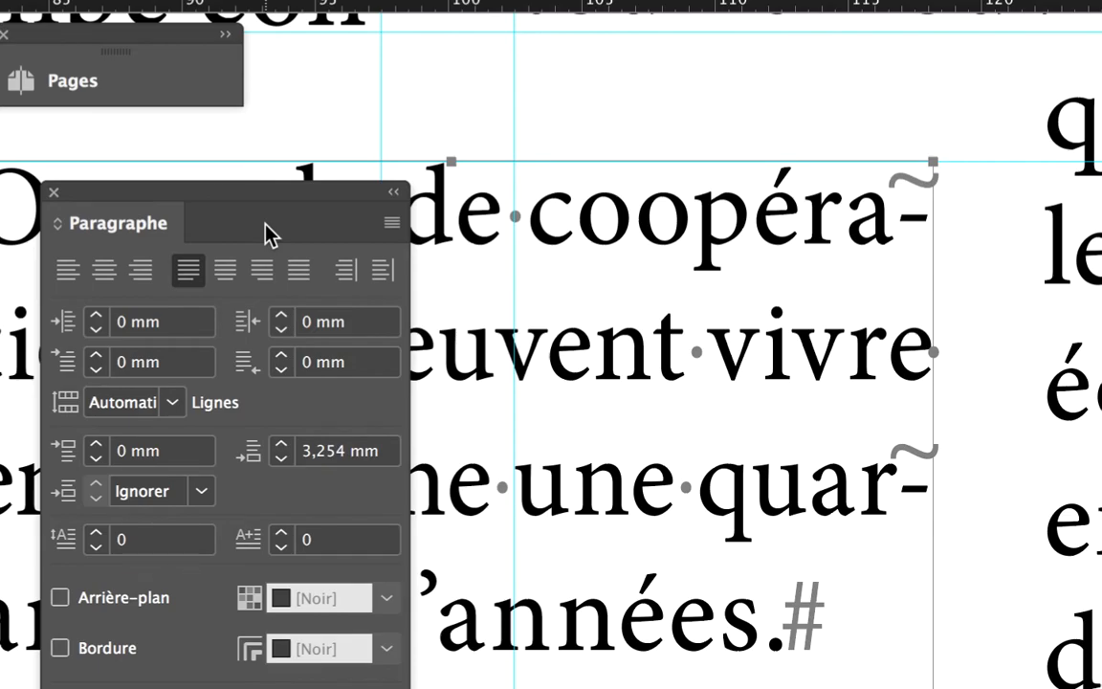
click(391, 222)
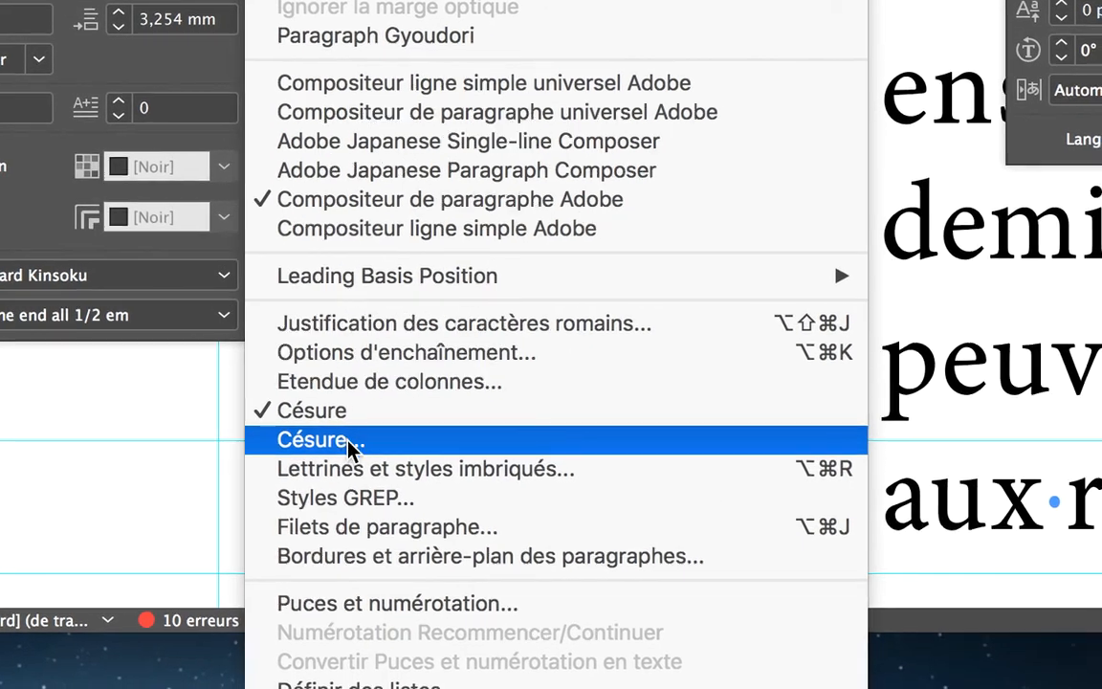
click(349, 448)
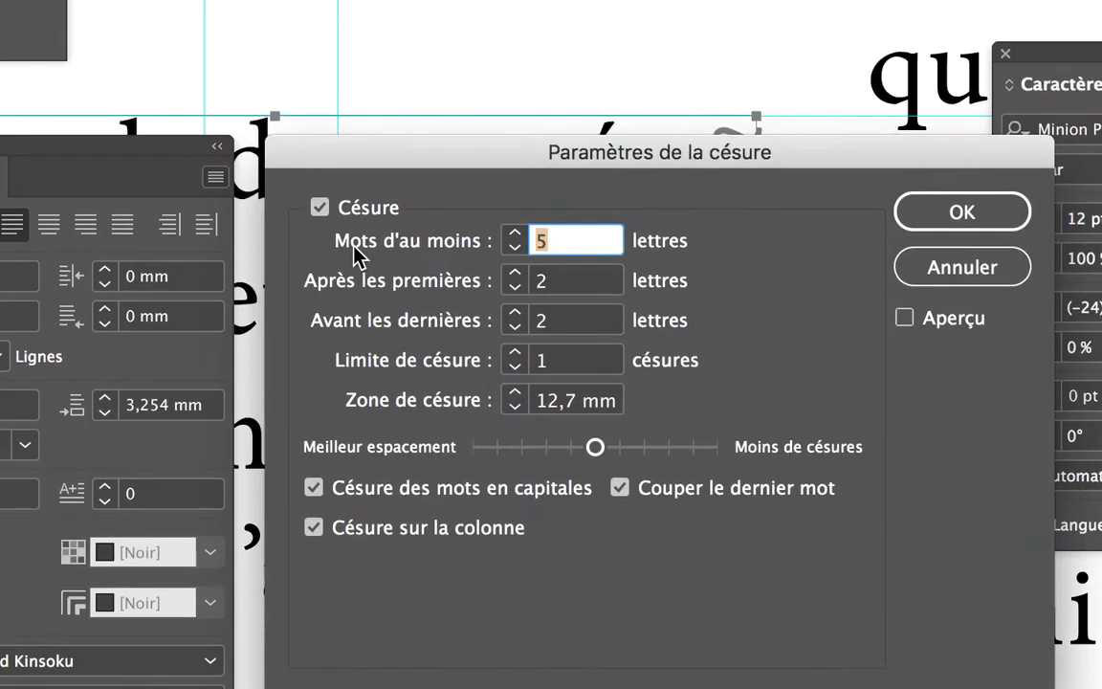
click(319, 207)
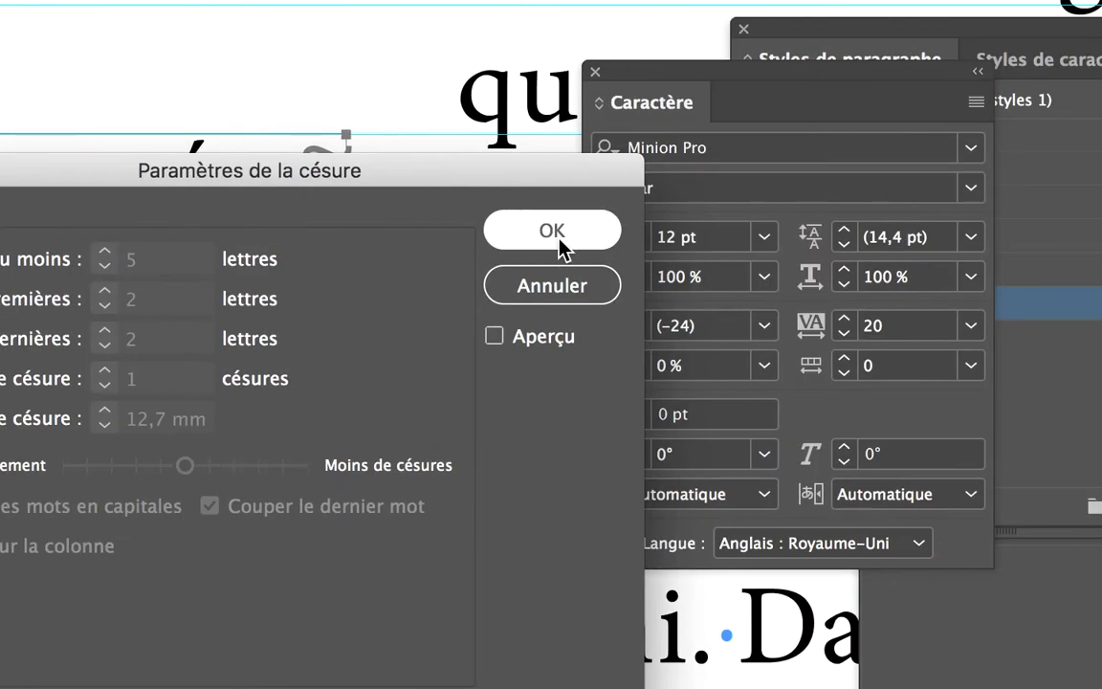
click(552, 231)
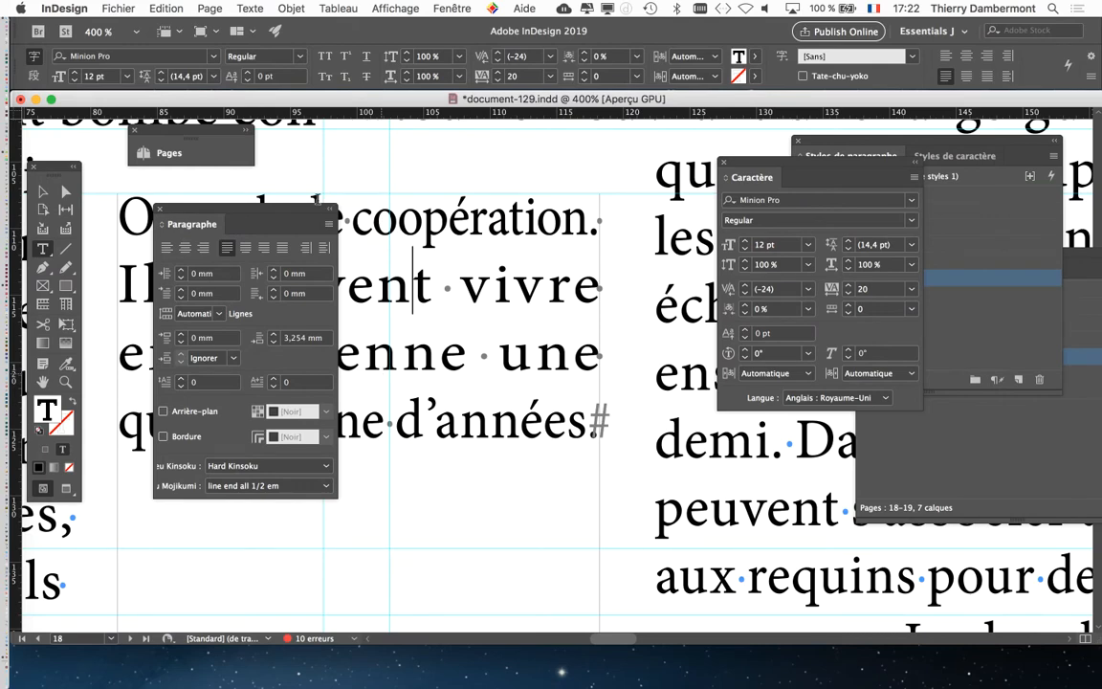
Move the Paragraph panel below the unhyphenated text and bring the Paragraph Styles panel to the front
drag(320, 224, 263, 483)
key(super+F11)
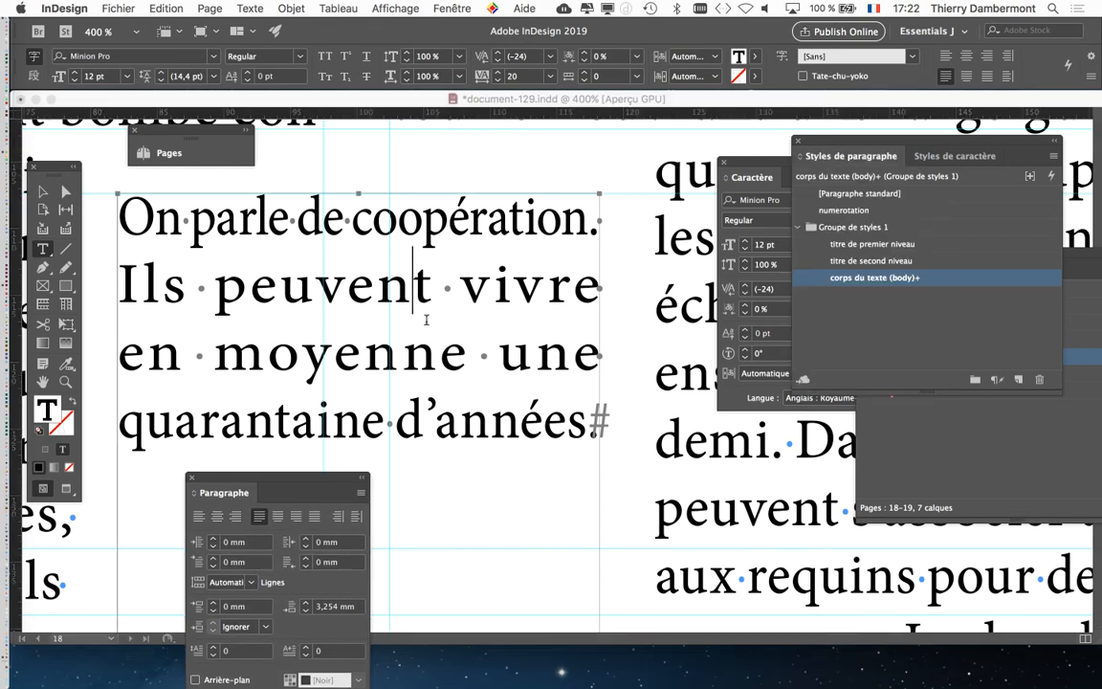